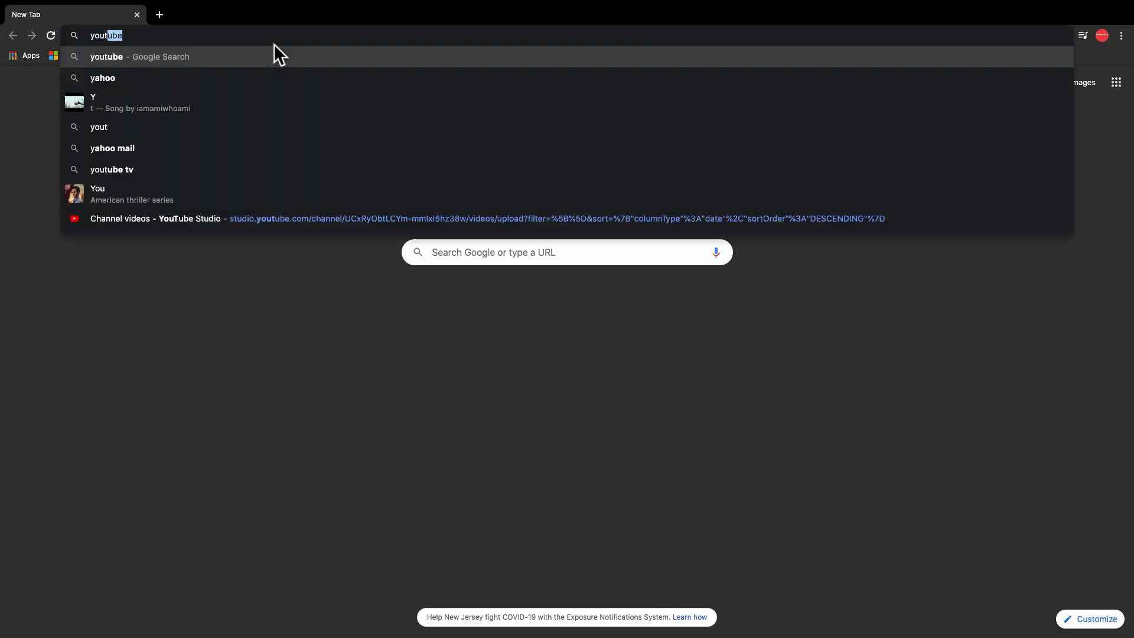
Step: Open the channel page at youtube.com/c/tookootek and look through its Uploads row
text(tube.com/c/tookootek)
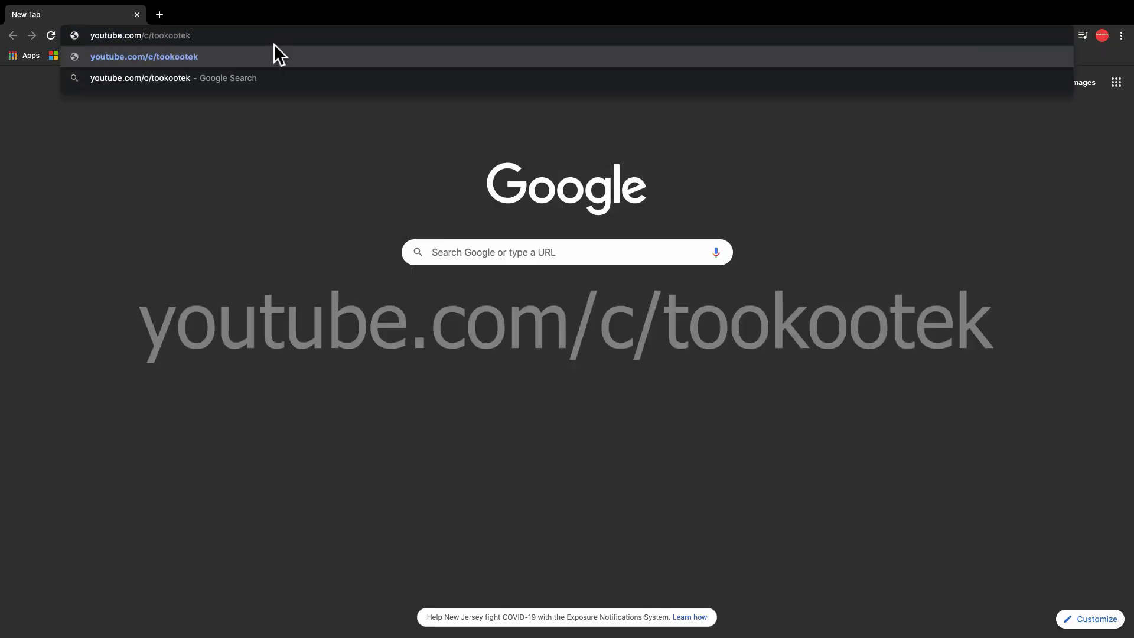
key(Return)
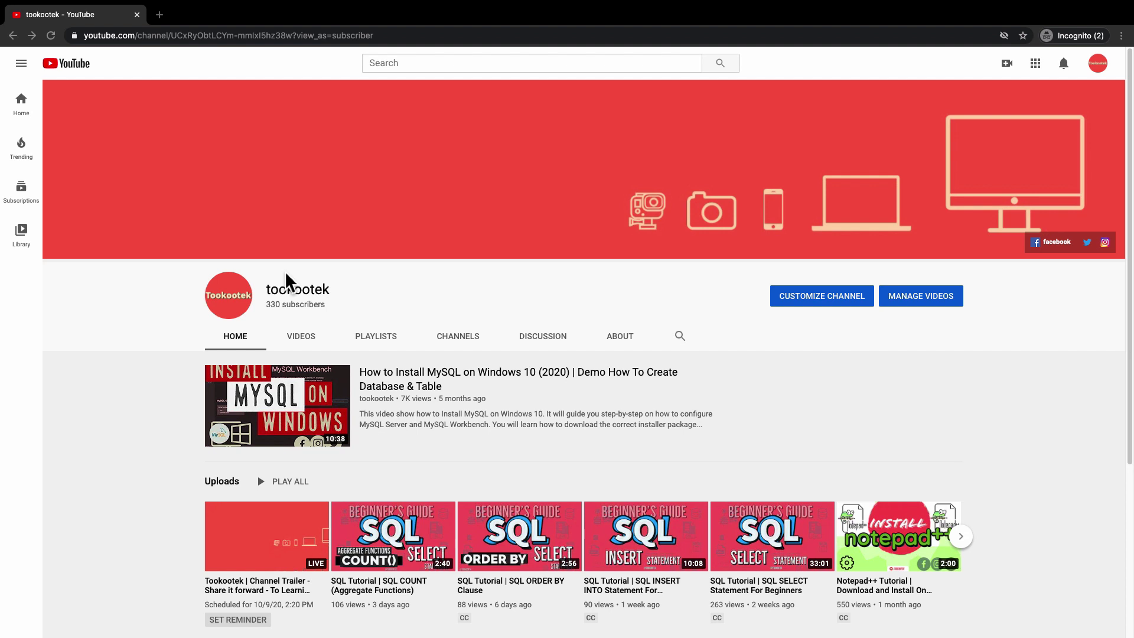
scroll(589, 400, down, 3)
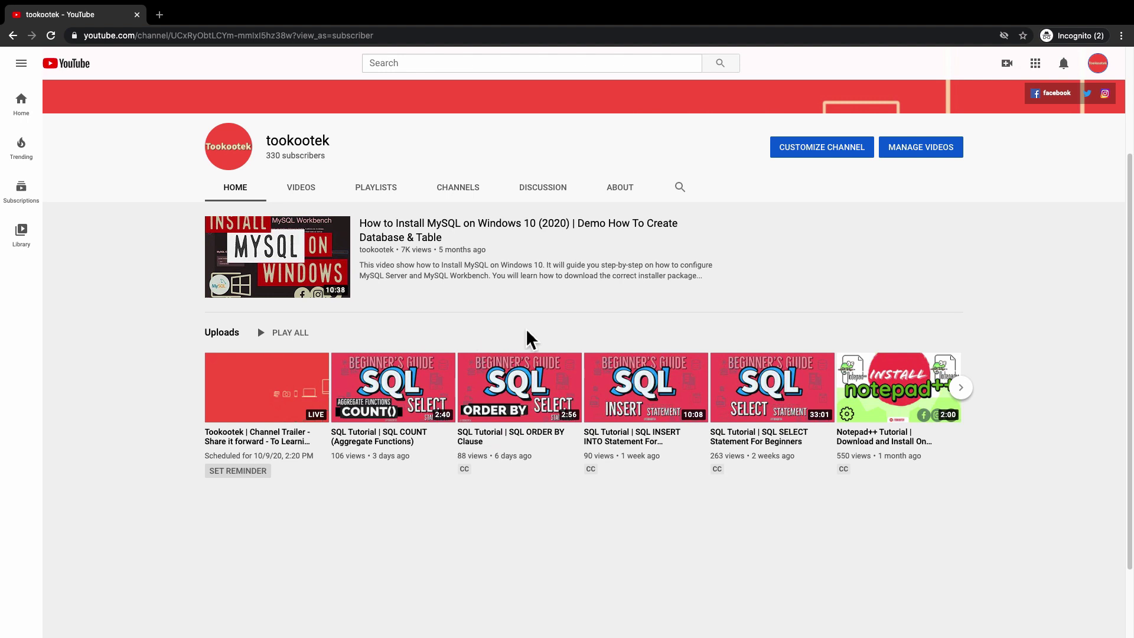
click(969, 395)
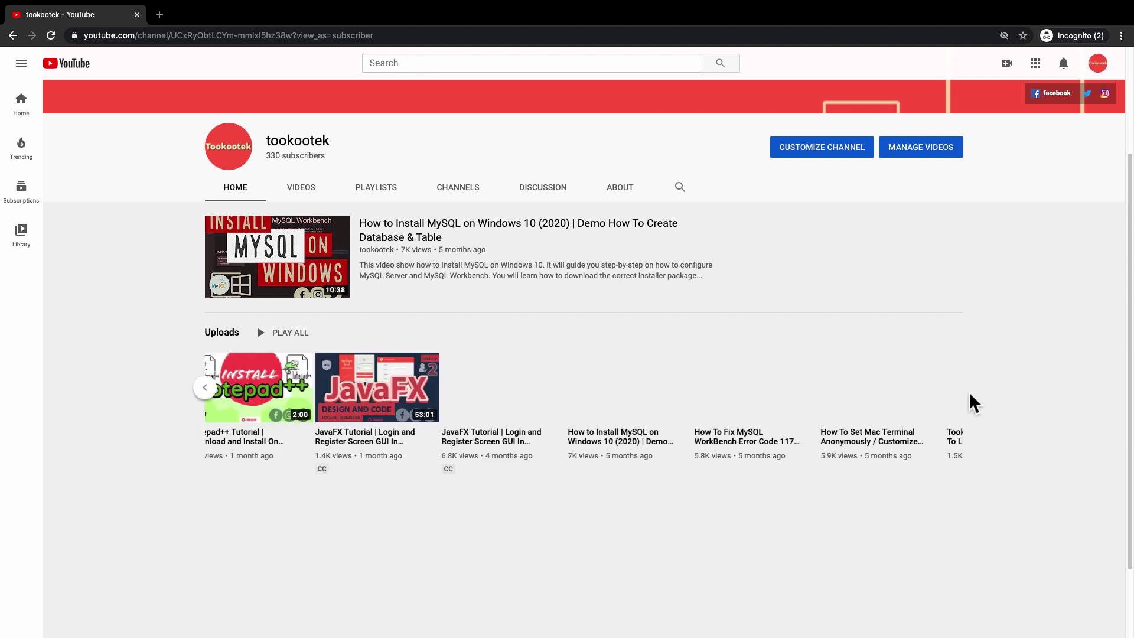
click(206, 389)
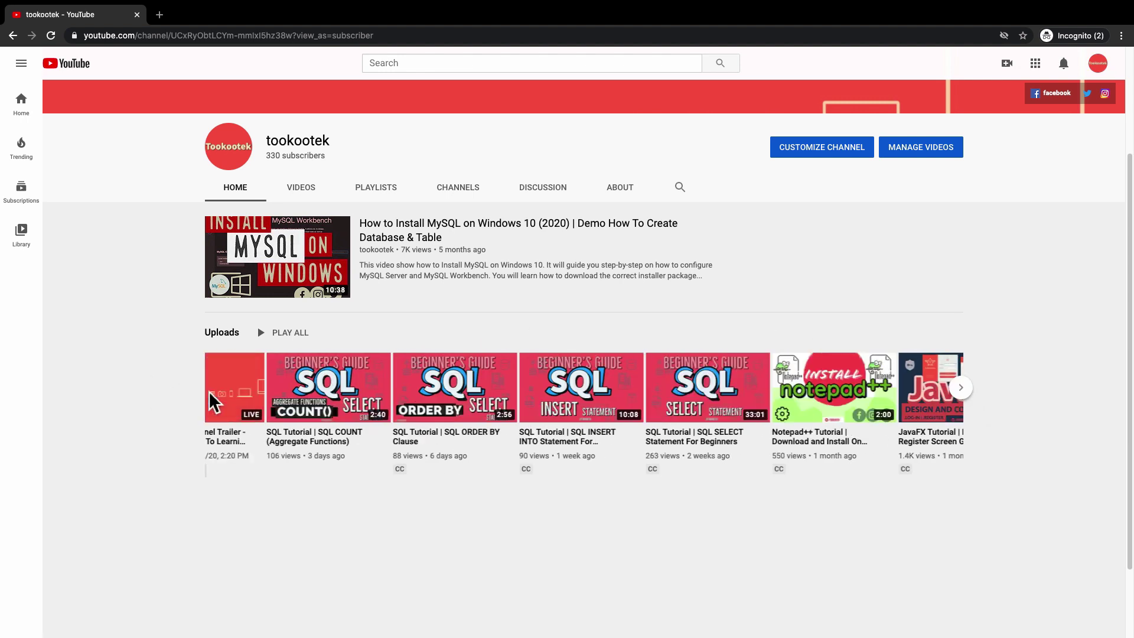
click(969, 394)
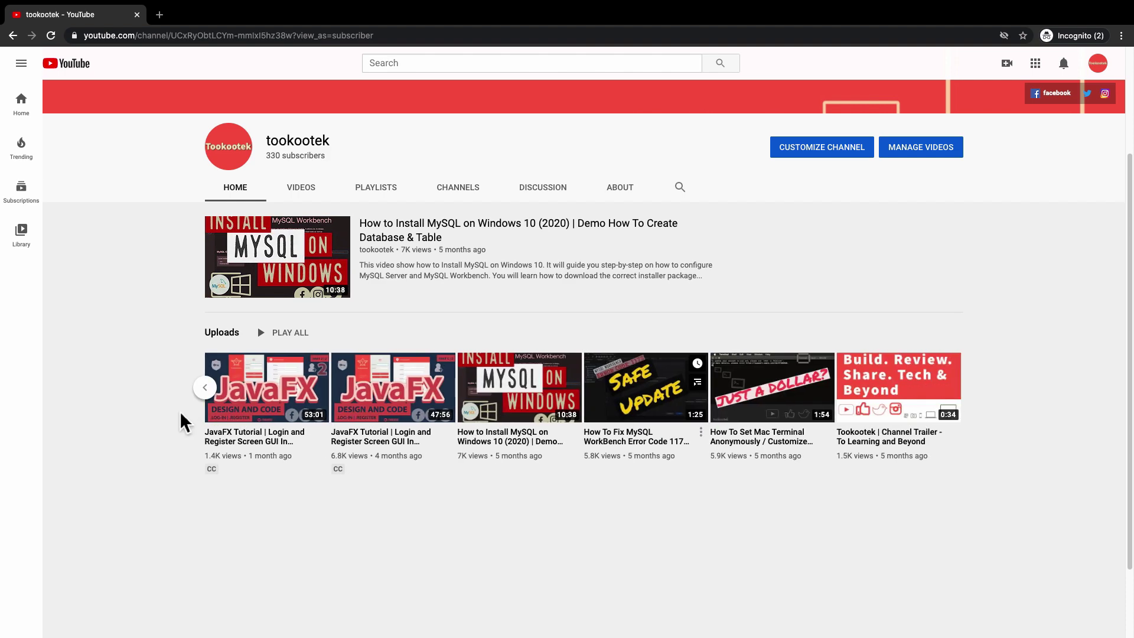
click(205, 387)
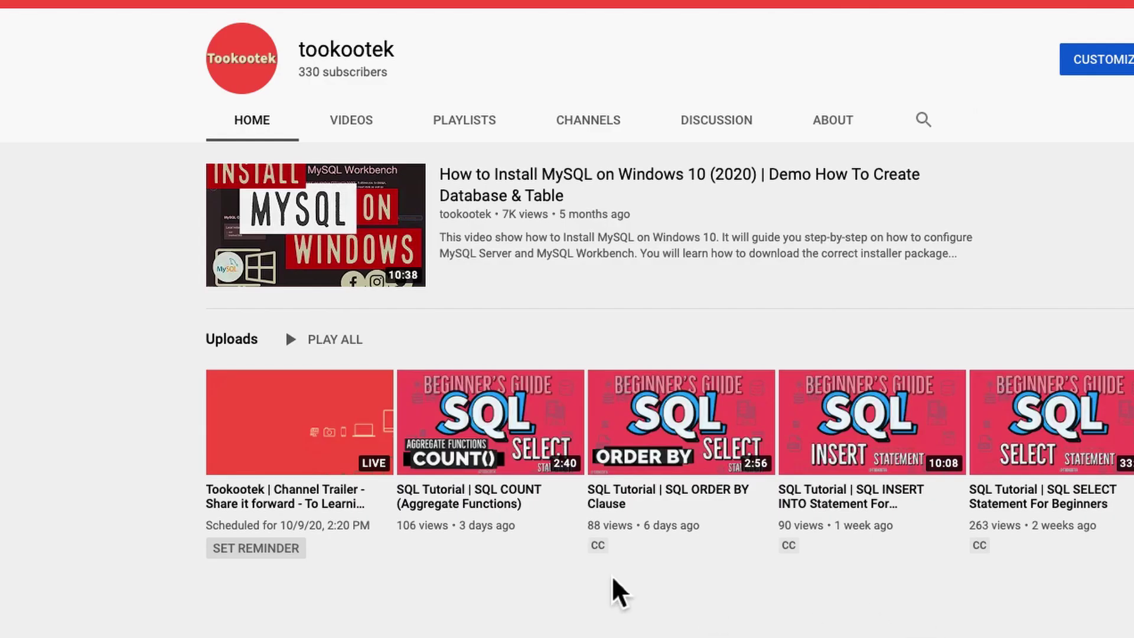
mouse_move(380, 535)
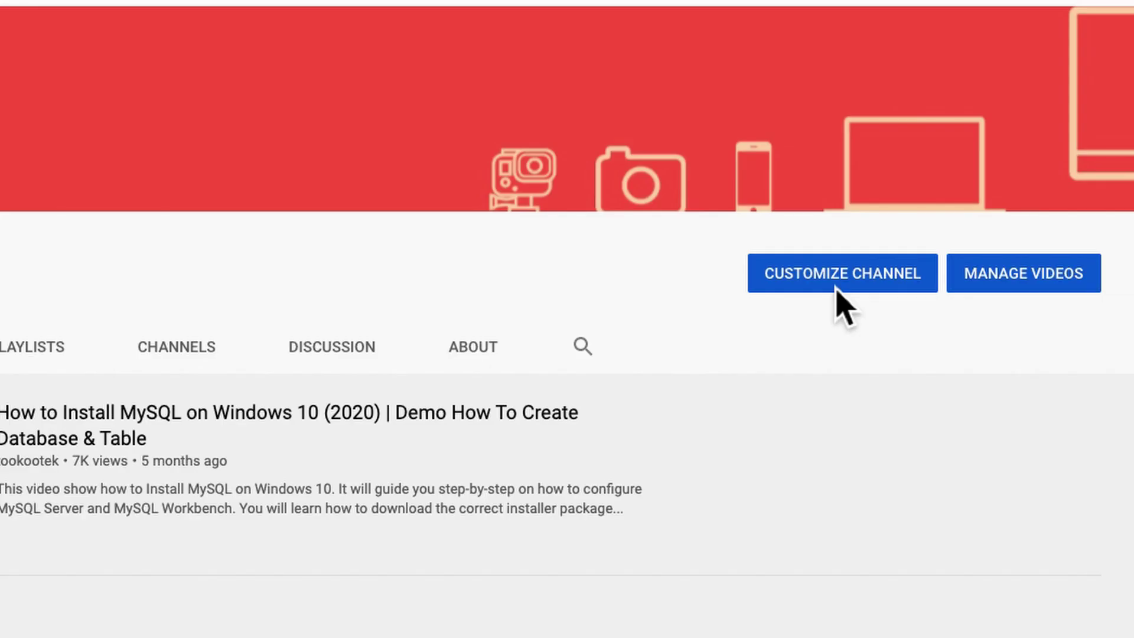
Step: Open the channel's customization page and add a single-playlist featured section with the SQL Tutorials playlist
click(837, 287)
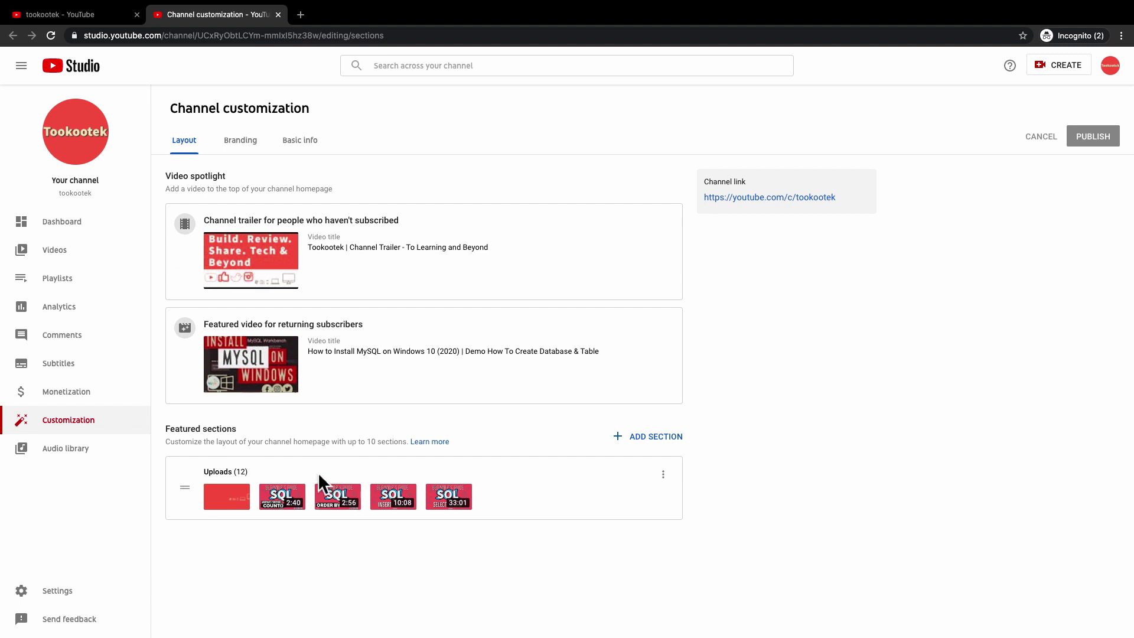
click(672, 440)
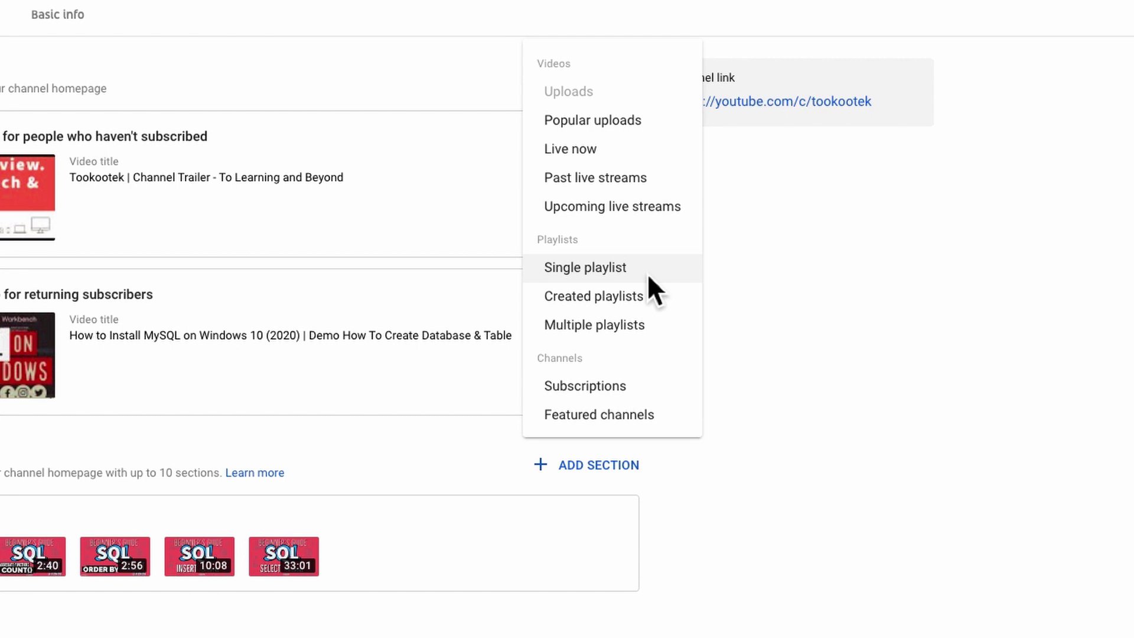
click(648, 276)
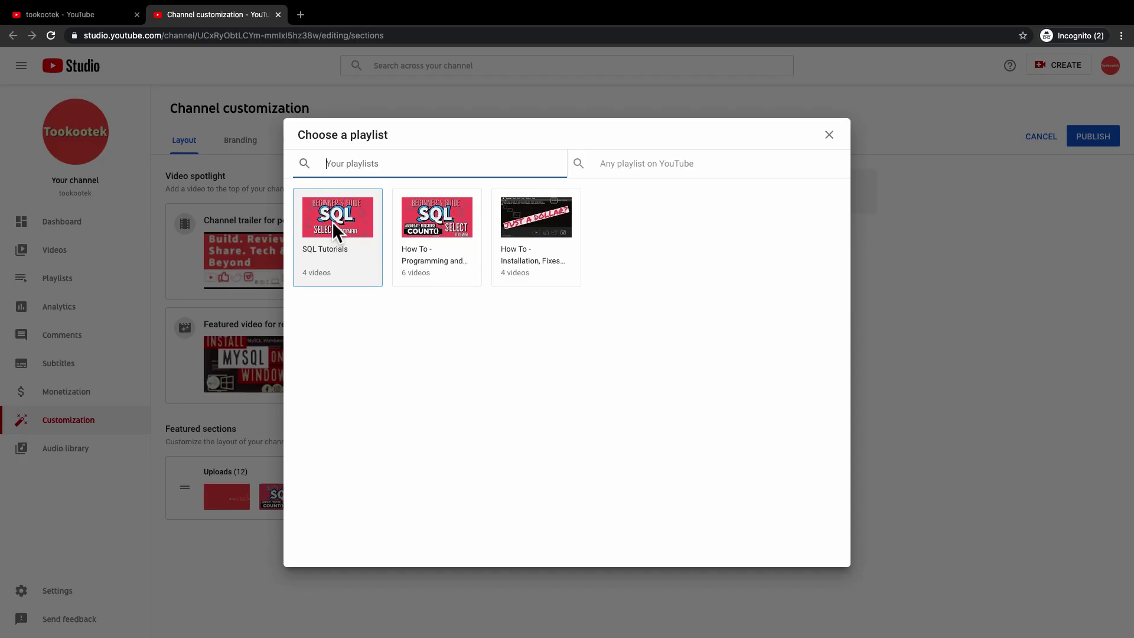
click(225, 234)
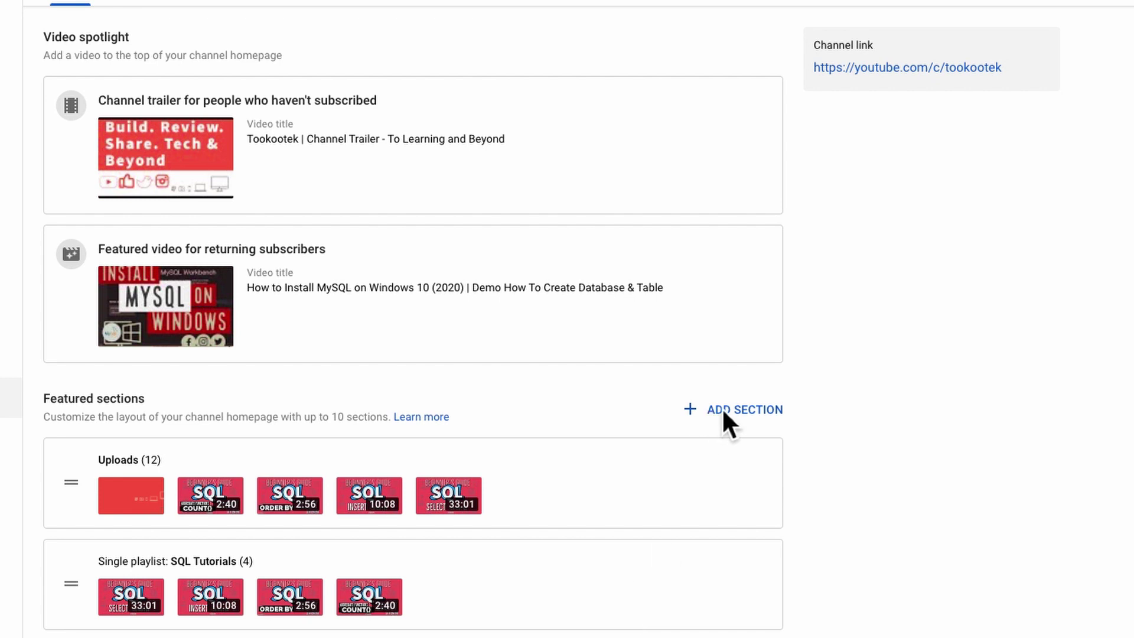
Step: Add another single-playlist featured section with the "How To - Installation, Fixes and How To" playlist
click(722, 408)
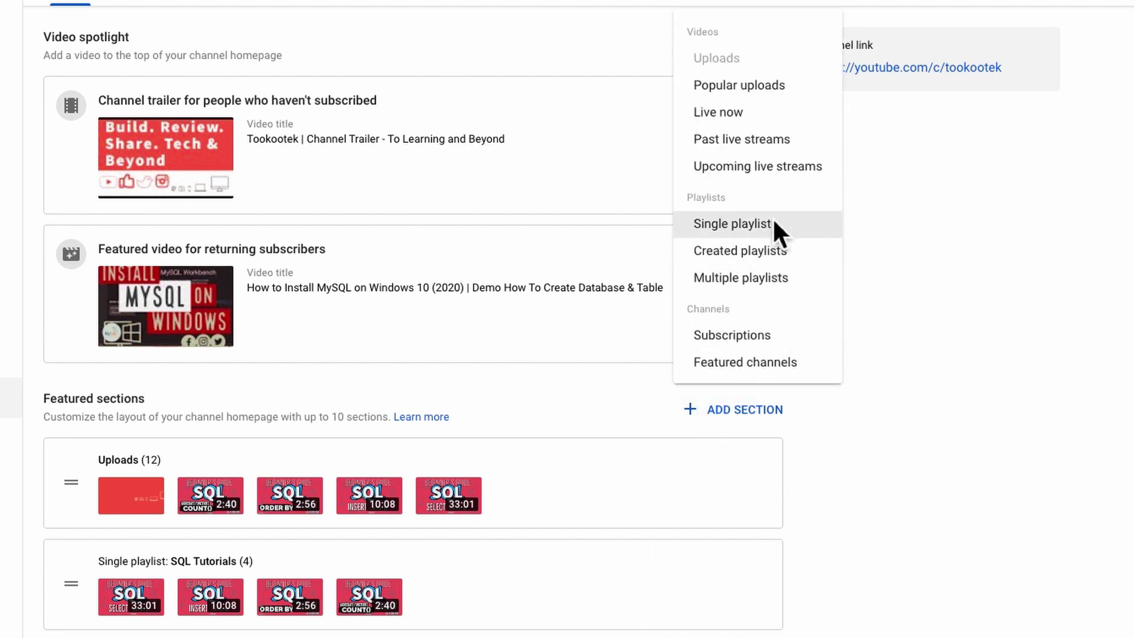
click(732, 224)
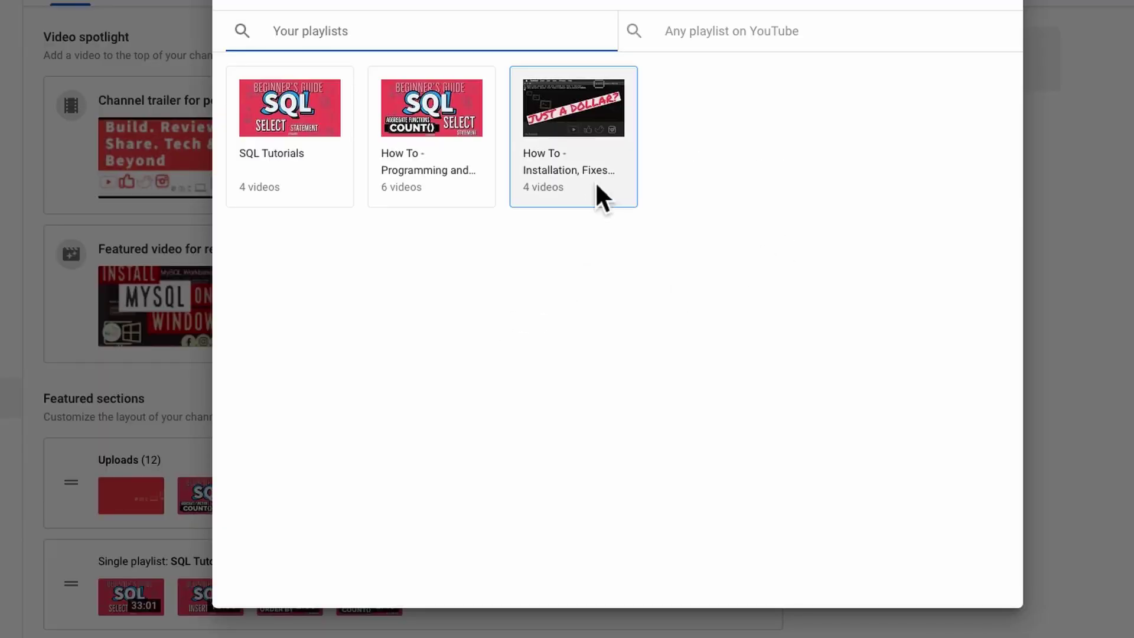
click(582, 112)
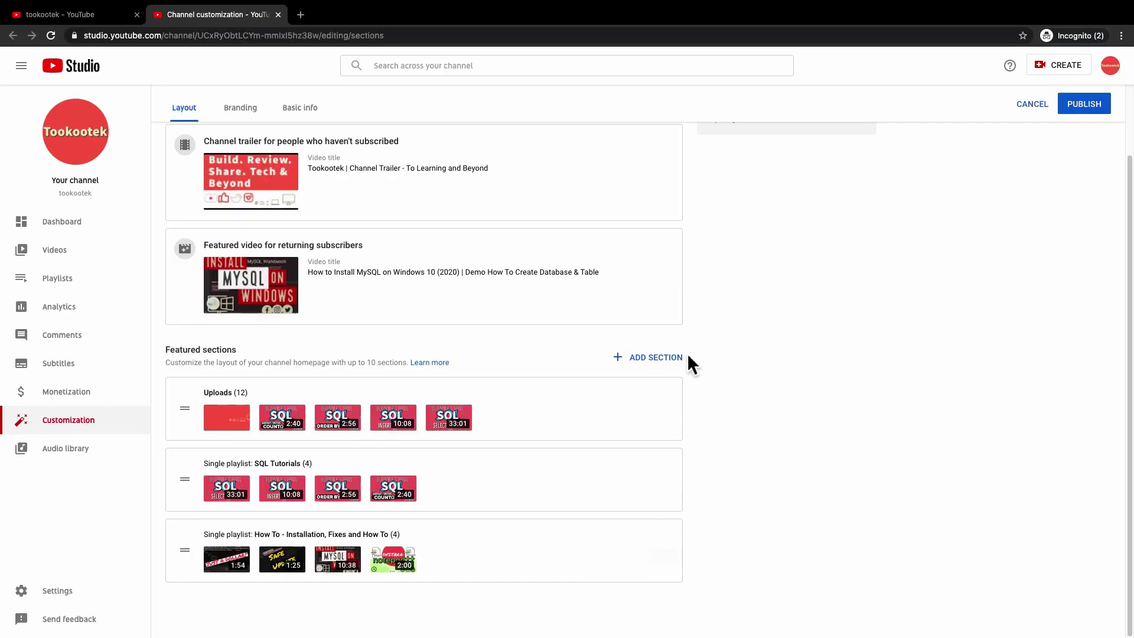
Step: Add a Popular uploads section to the featured sections and remove it again
click(660, 358)
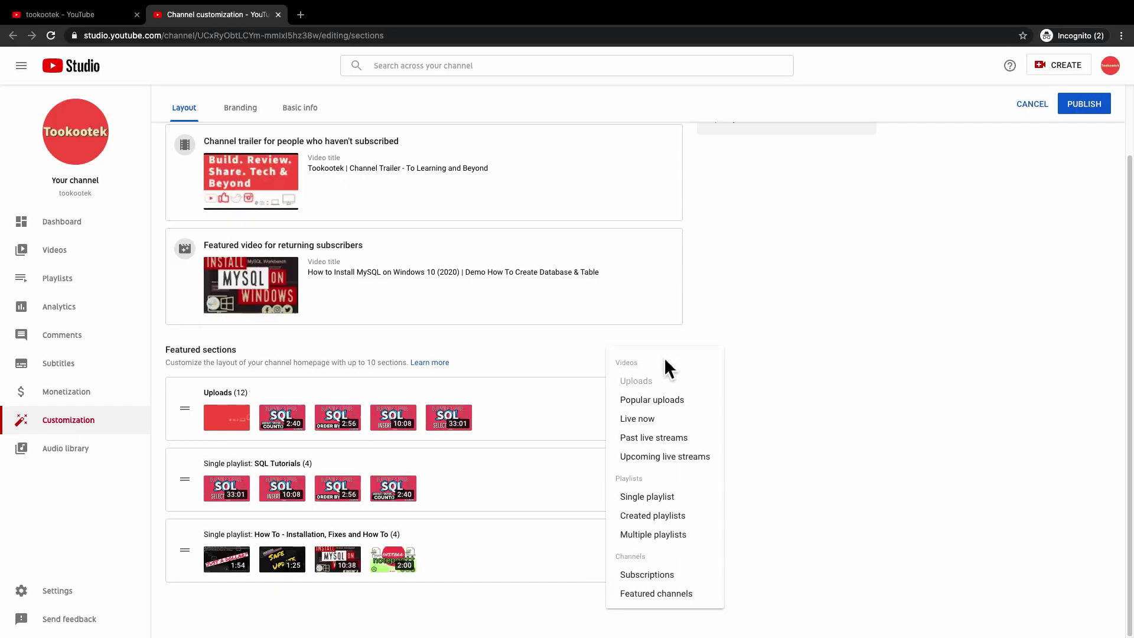
click(682, 399)
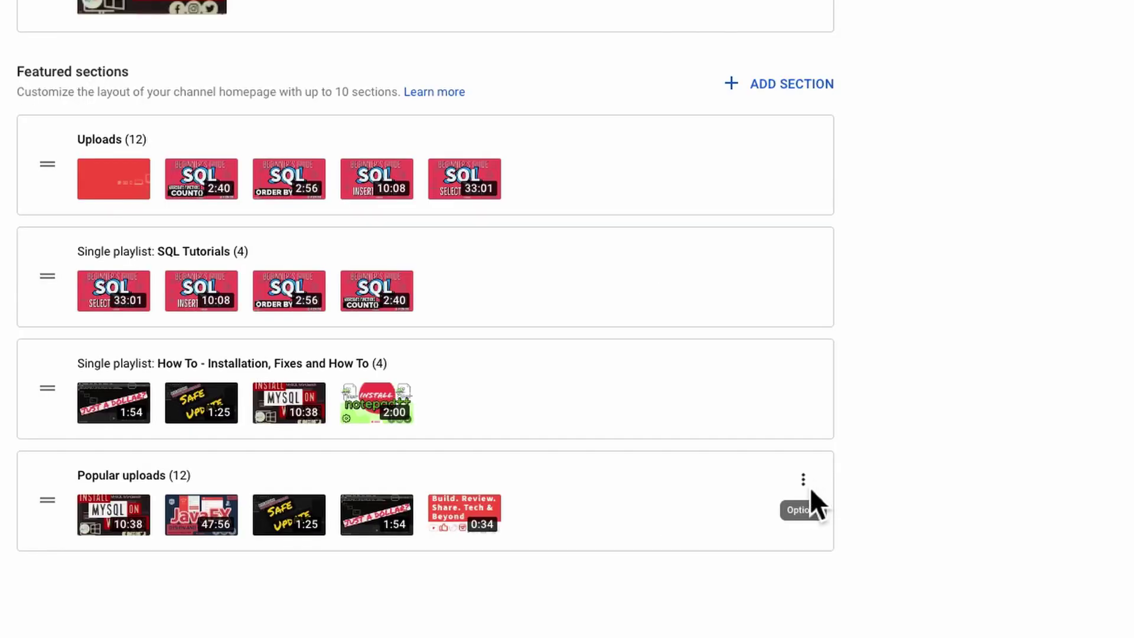
click(807, 480)
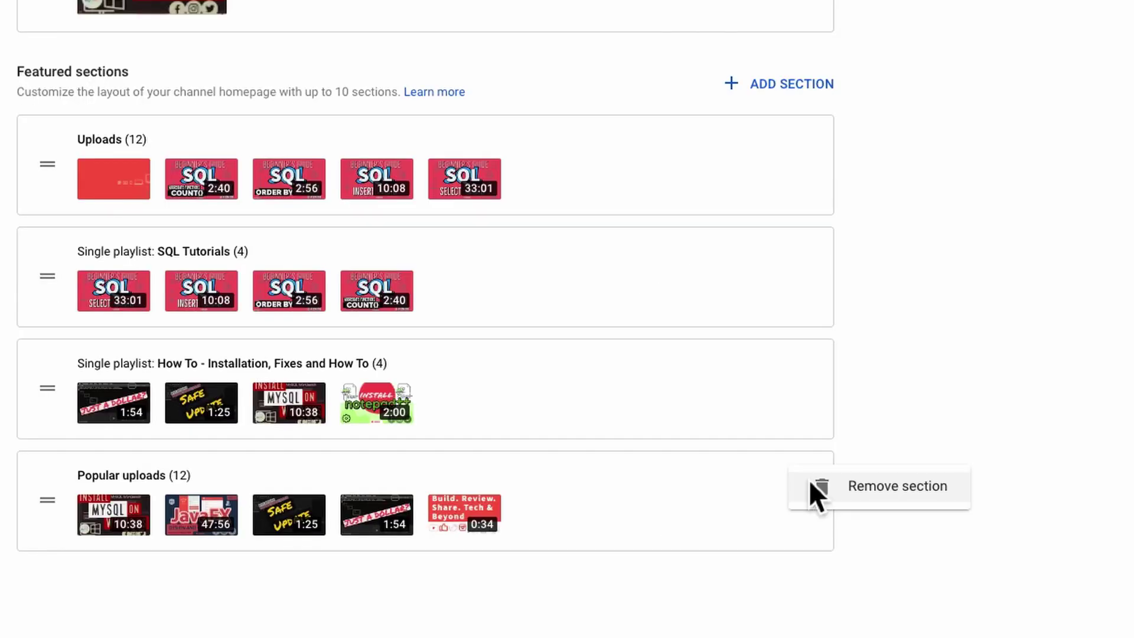
click(882, 487)
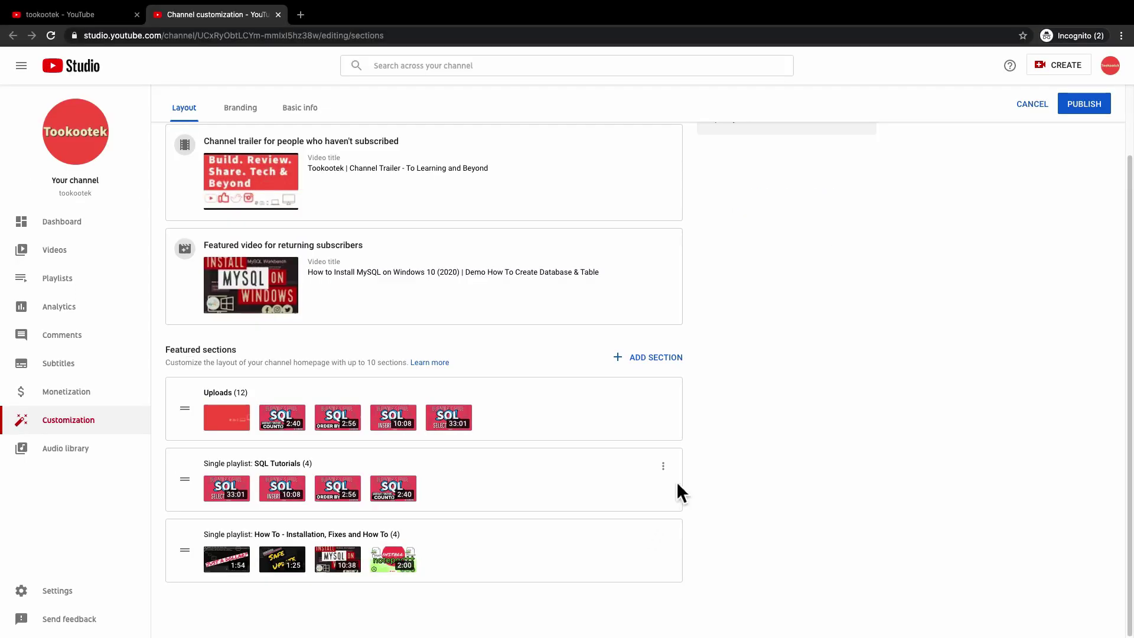
Step: Add Live now, Past live streams and Upcoming live streams sections to the featured sections
click(656, 357)
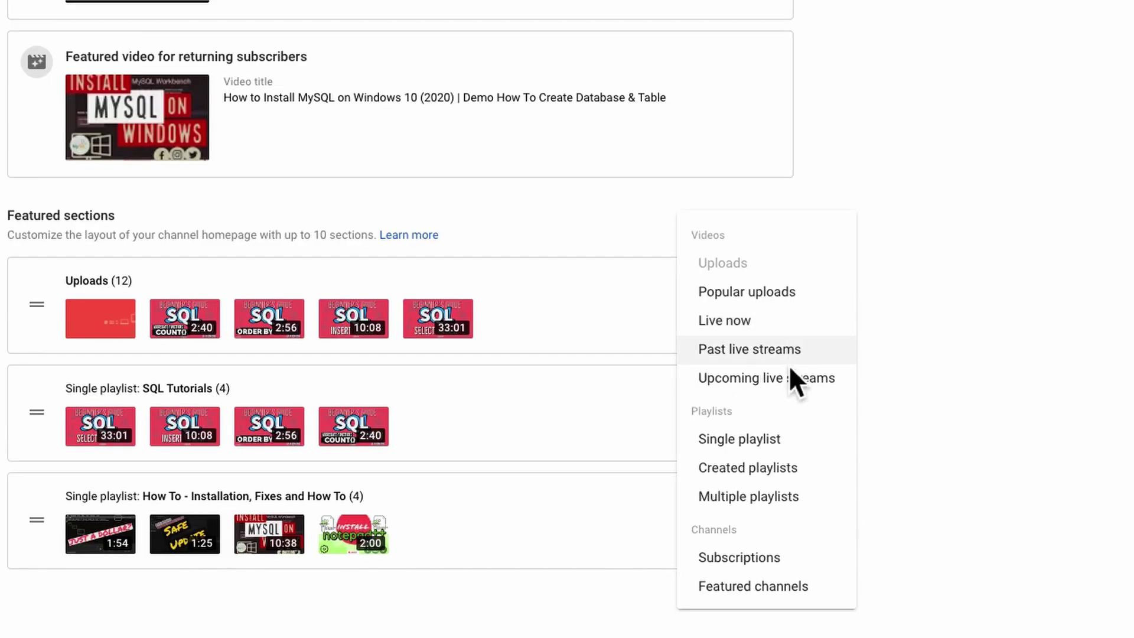
click(800, 321)
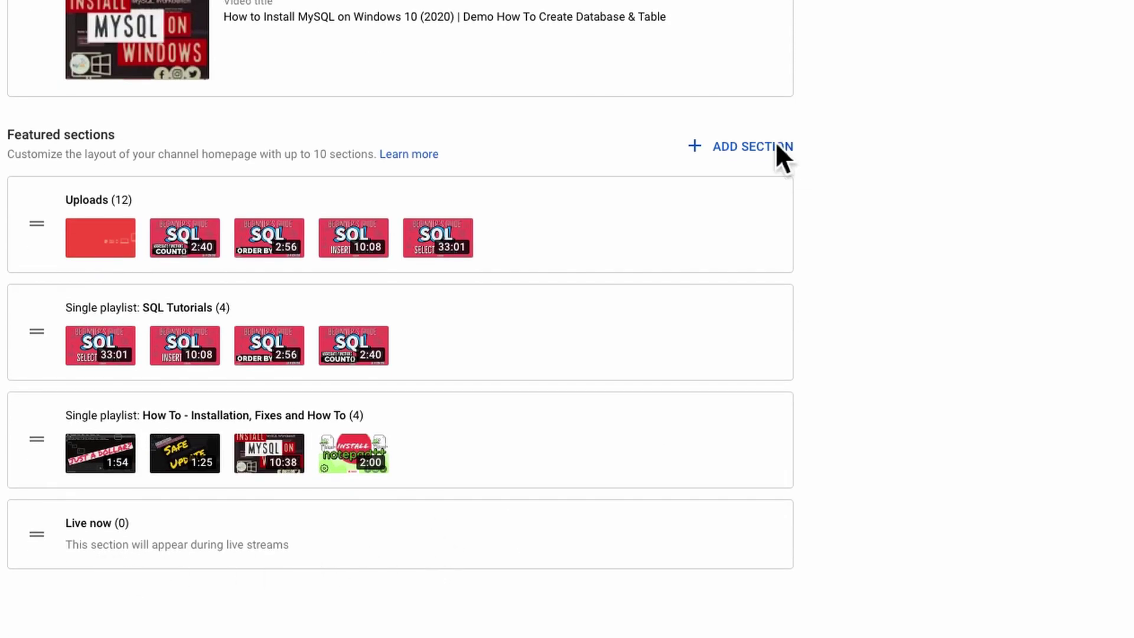
click(750, 147)
click(757, 260)
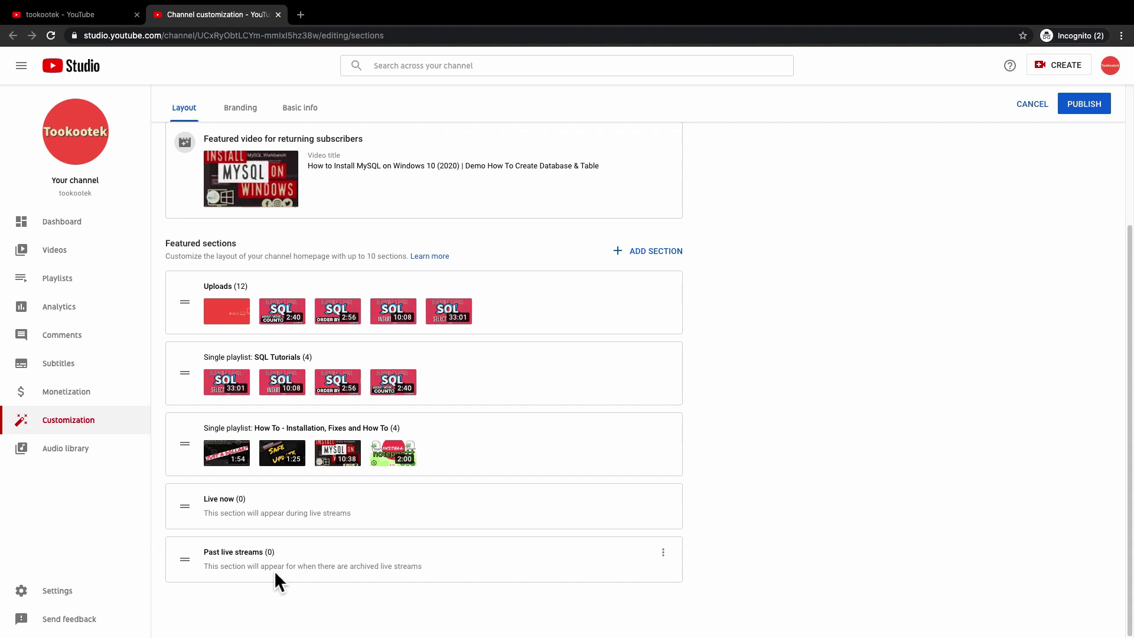
click(648, 252)
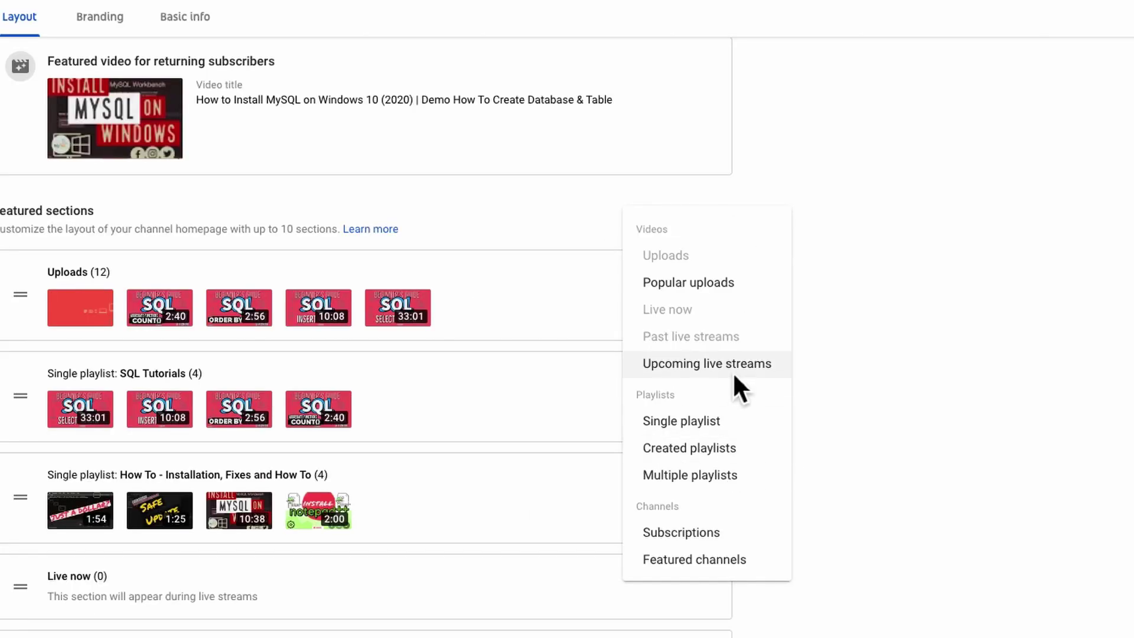
click(732, 371)
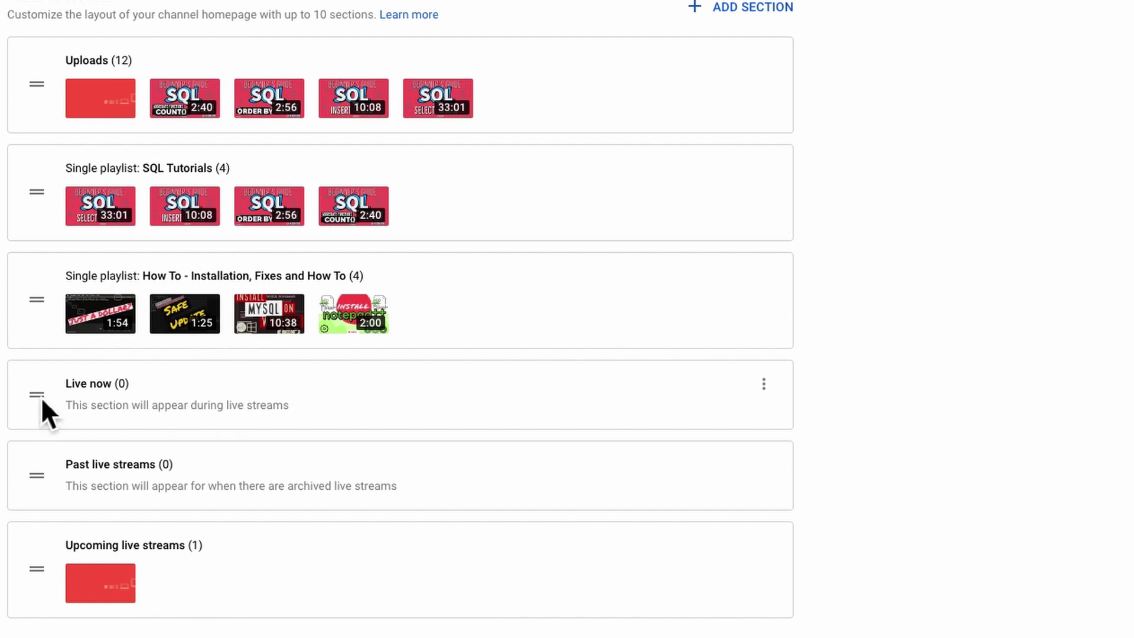
Step: Reorder the featured sections so Live now, Past live streams, Upcoming live streams and the How To - Installation playlist come before Uploads
drag(41, 397, 173, 48)
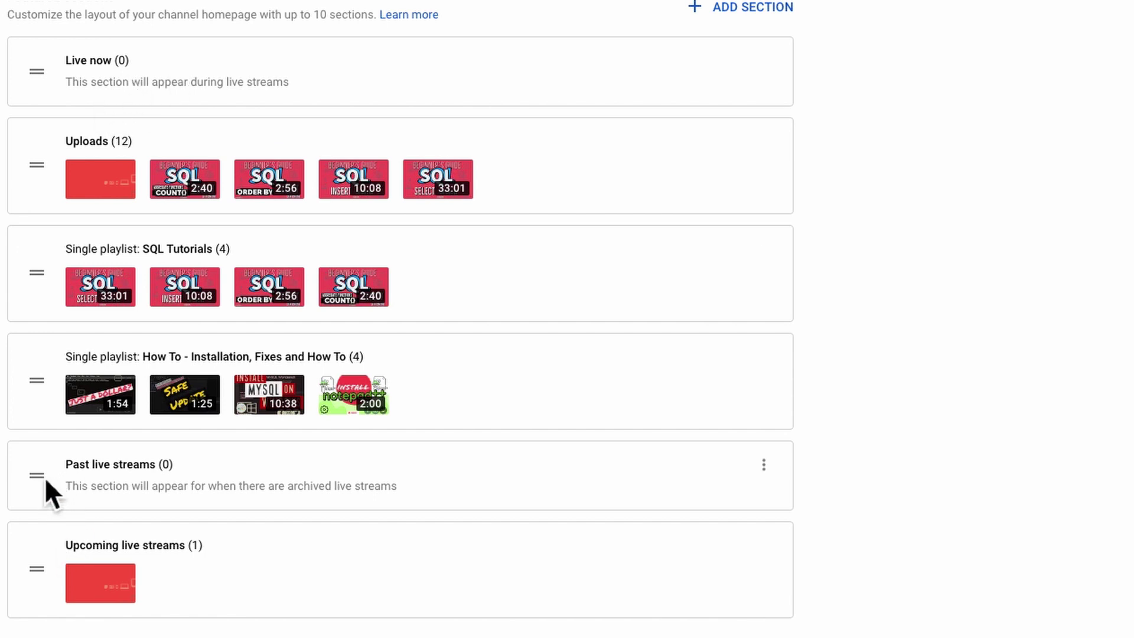
drag(44, 477, 141, 121)
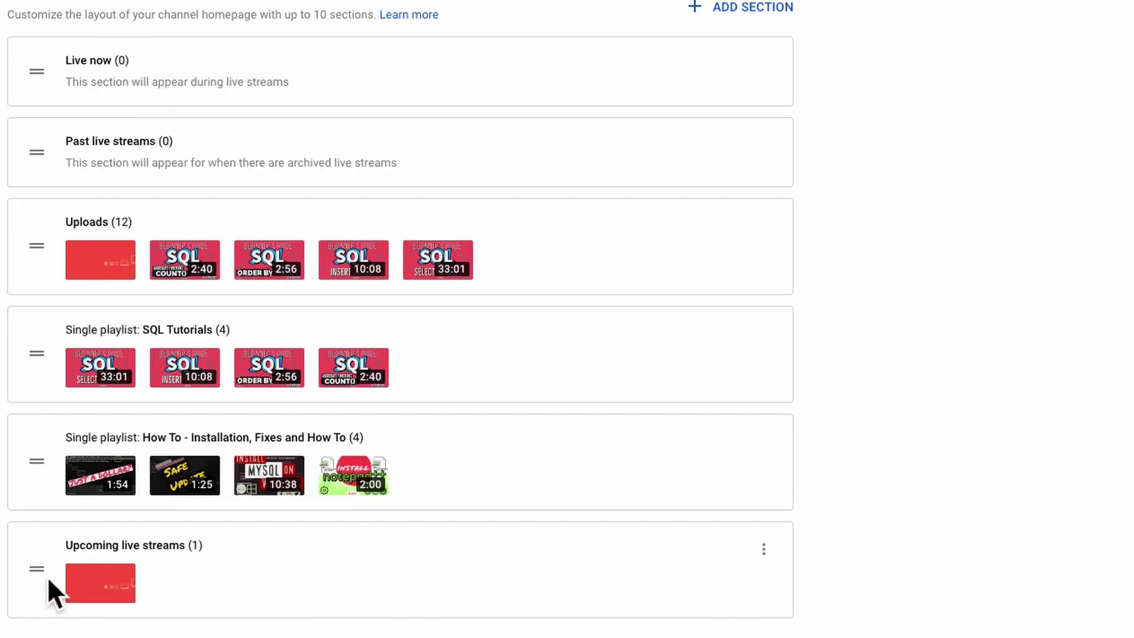
drag(44, 577, 258, 220)
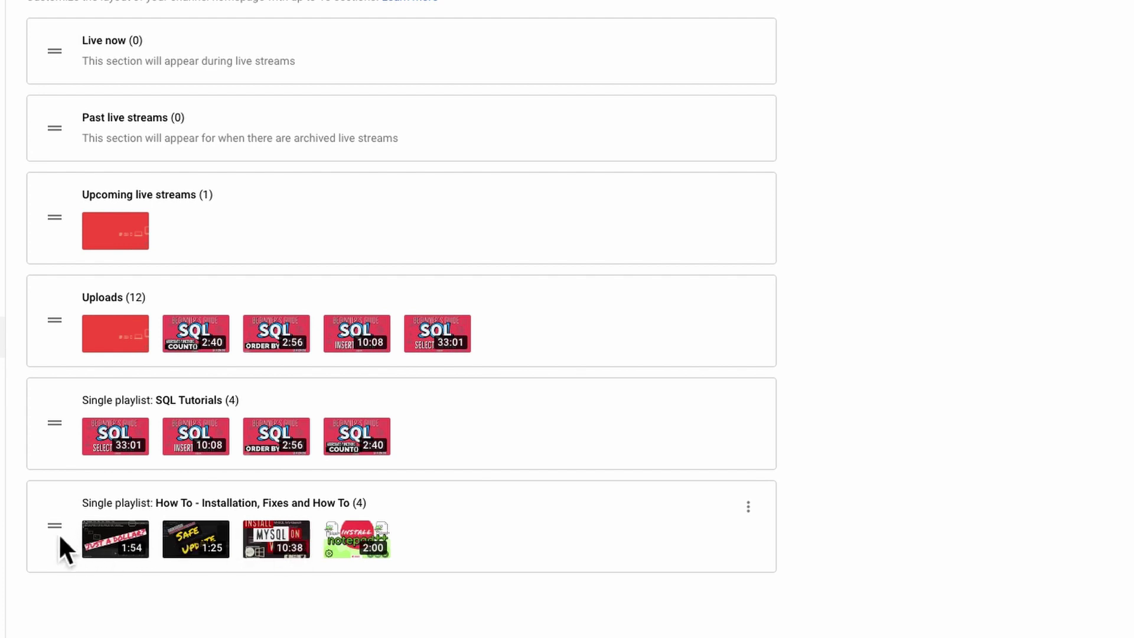
drag(59, 533, 84, 296)
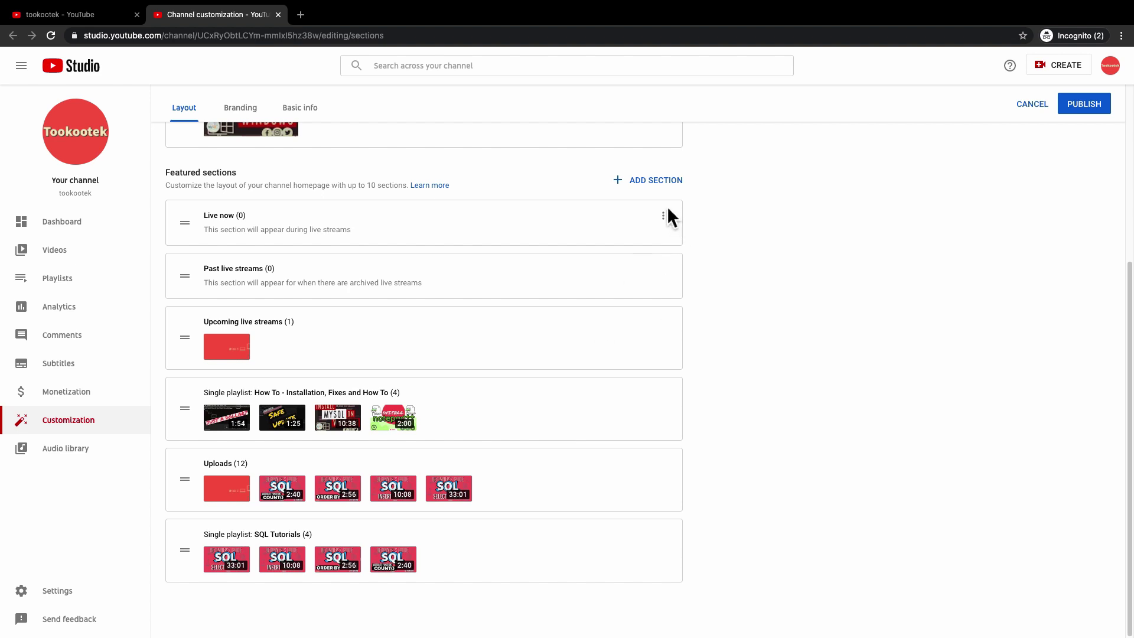
Step: Add a featured channels section titled "Channels That I Support" containing the YouTube Creators channel with 2,690,000 subscribers
click(656, 184)
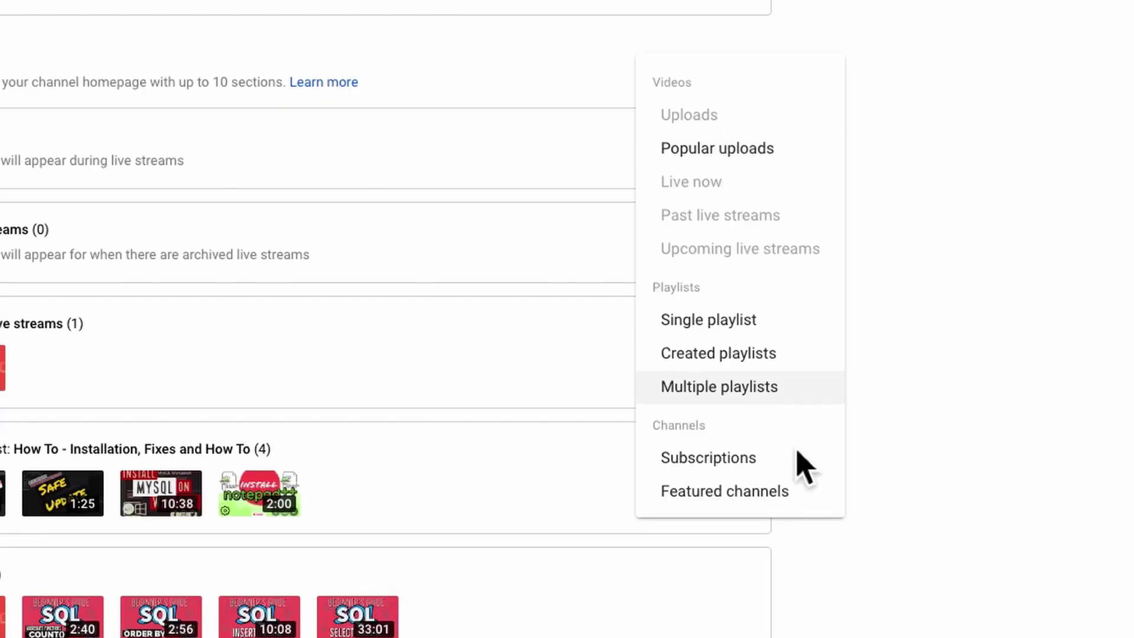
click(793, 506)
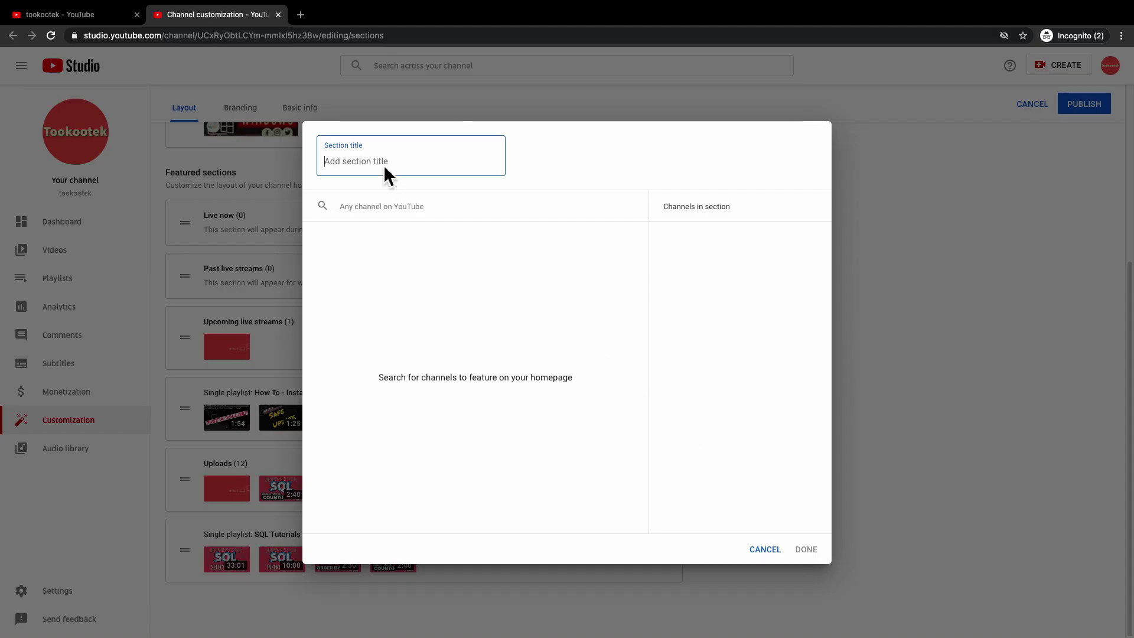
text(Channels That I Support)
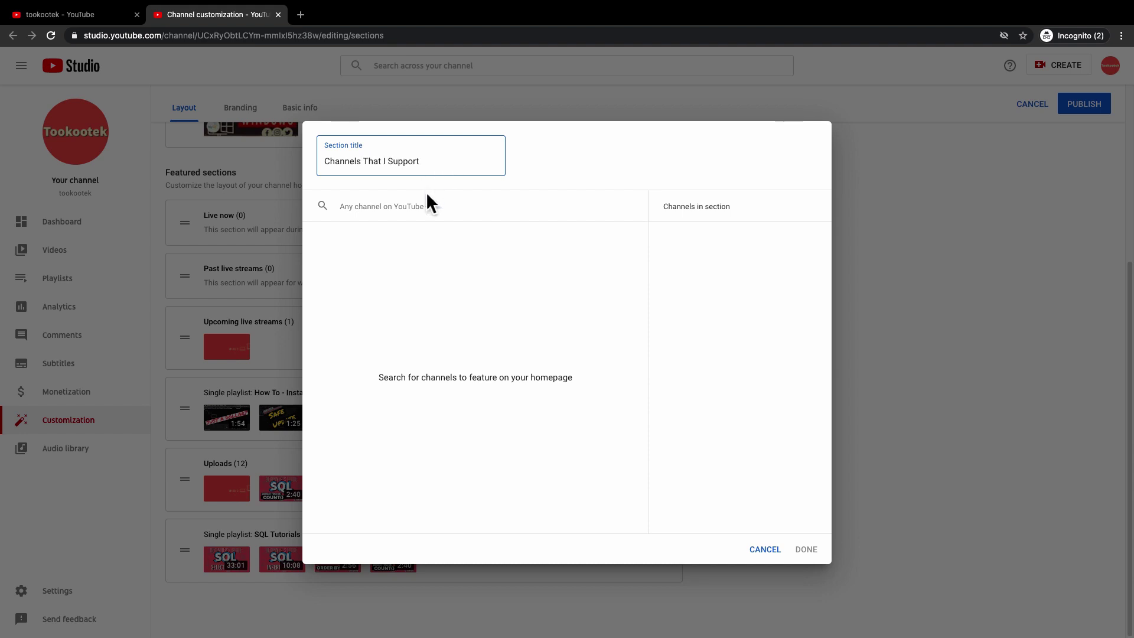
click(407, 212)
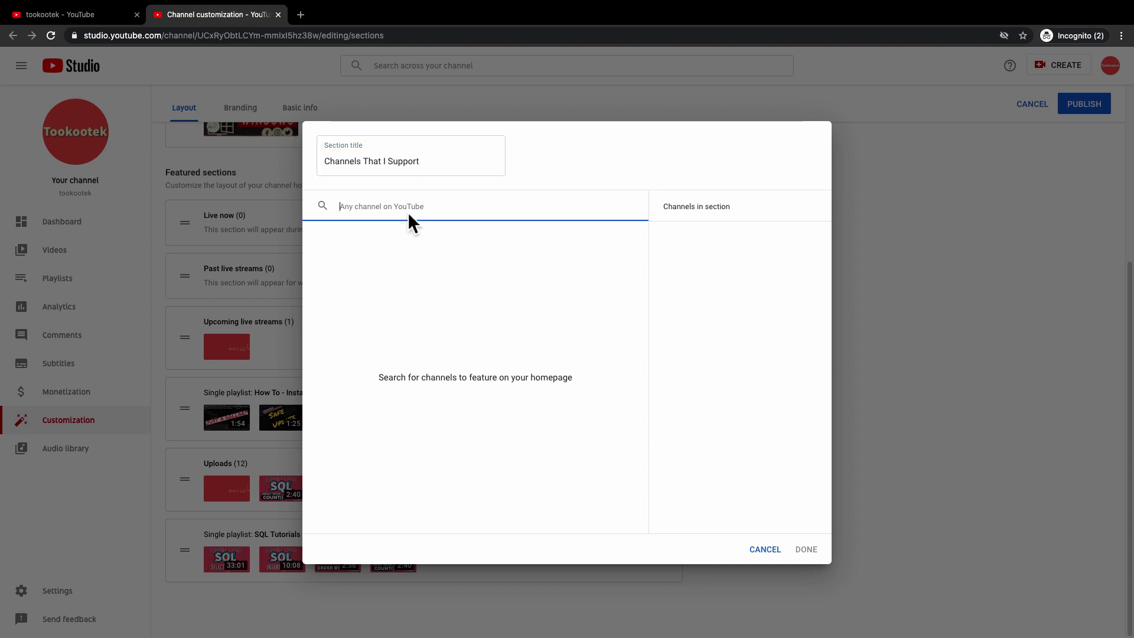
text(youtube creators)
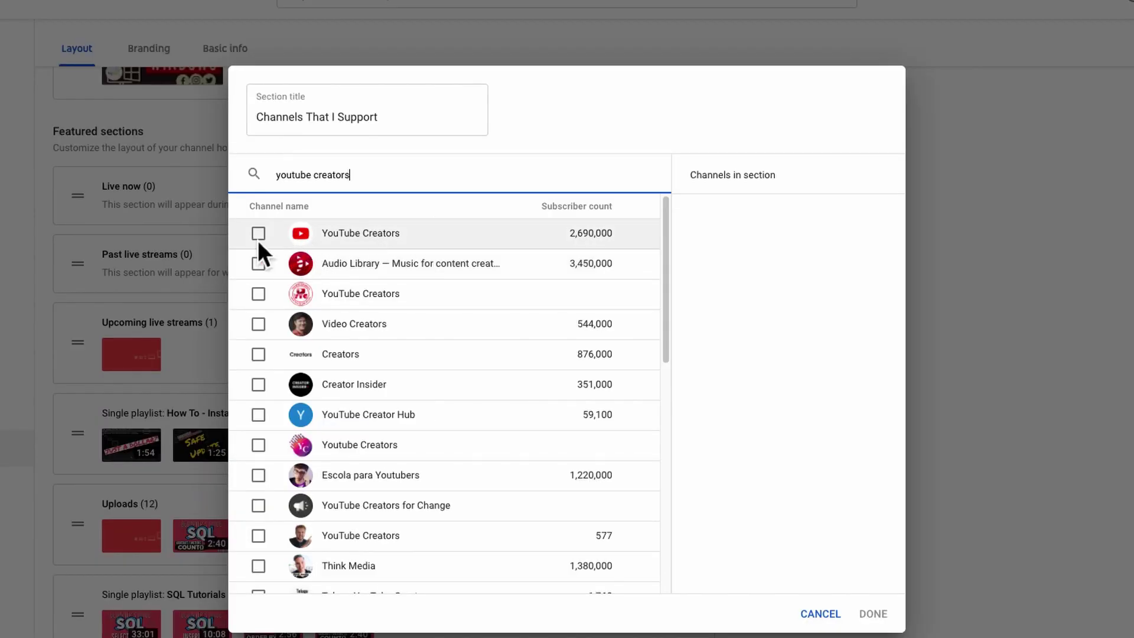
click(262, 236)
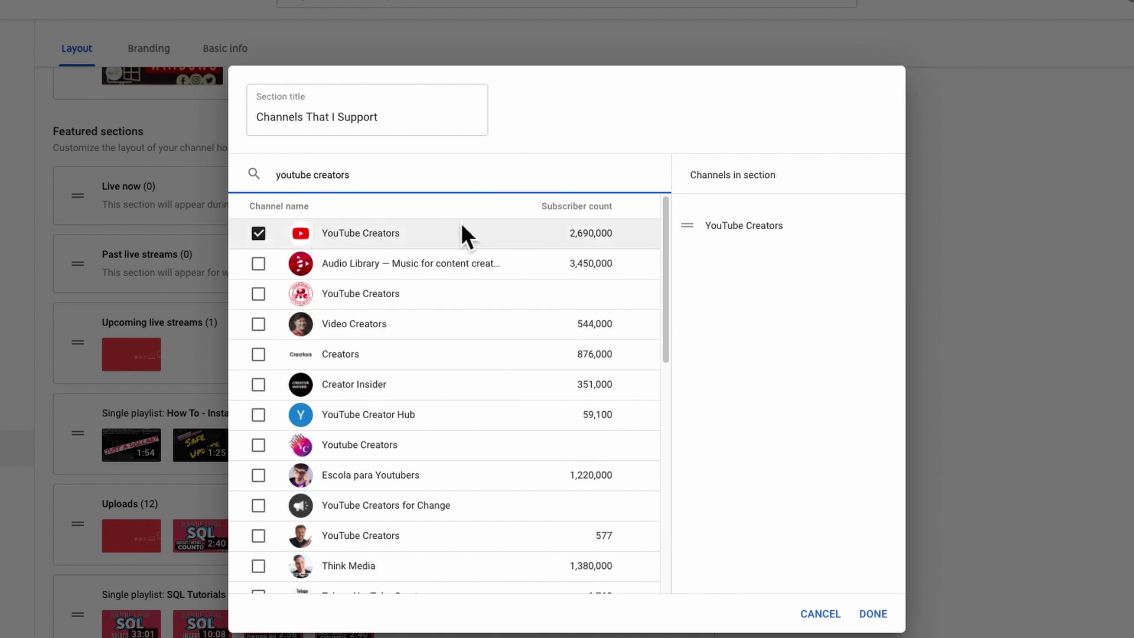
click(873, 614)
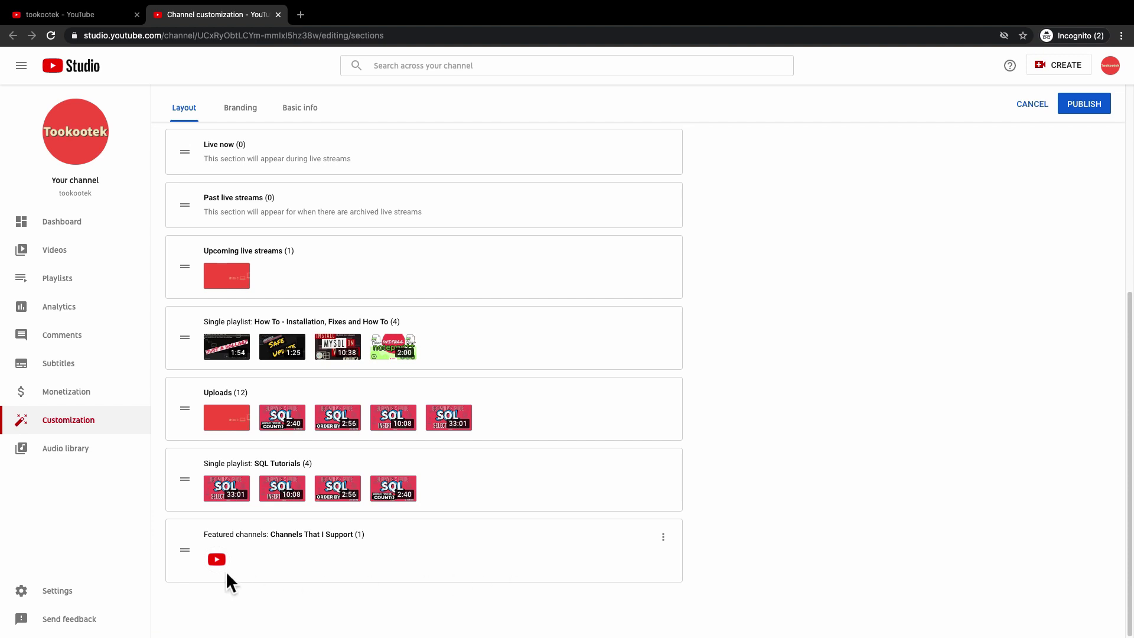
Step: Move the "Channels That I Support" section above Live now in the featured sections and publish the layout changes
drag(189, 554, 240, 145)
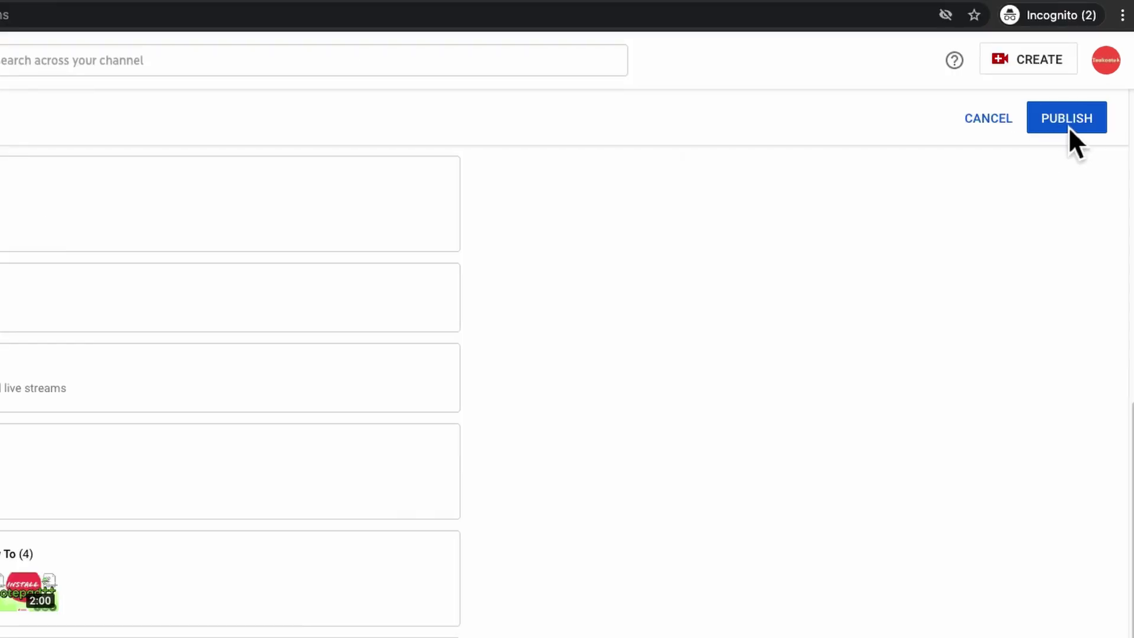
click(1065, 127)
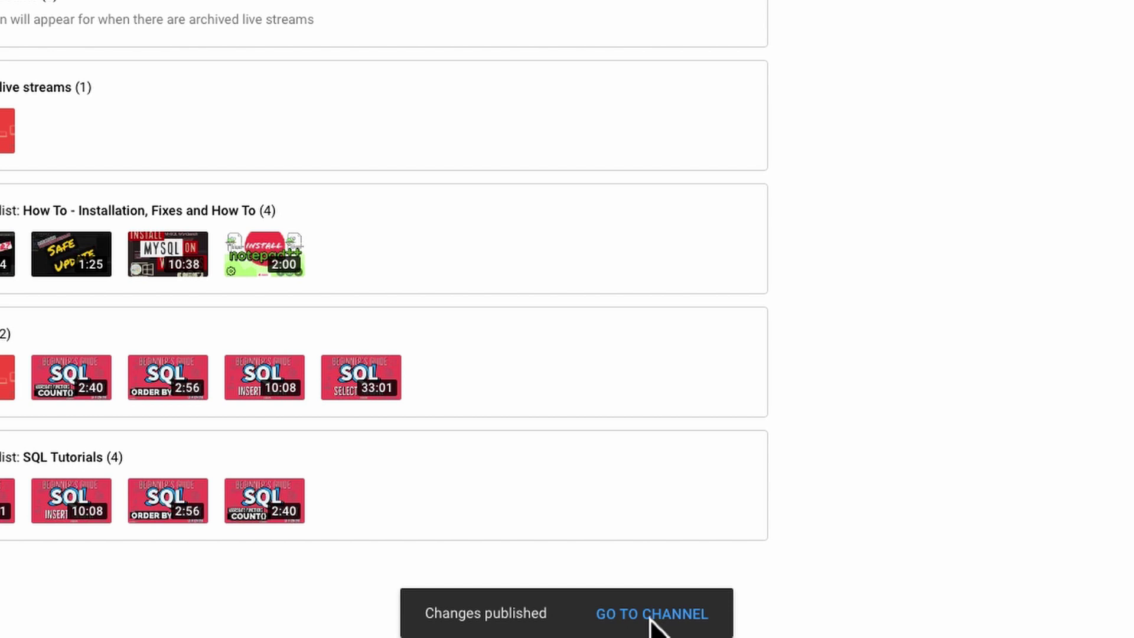
Step: Open the published channel page and examine the order and contents of its homepage sections, from the channel trailer down to SQL Tutorials
click(650, 617)
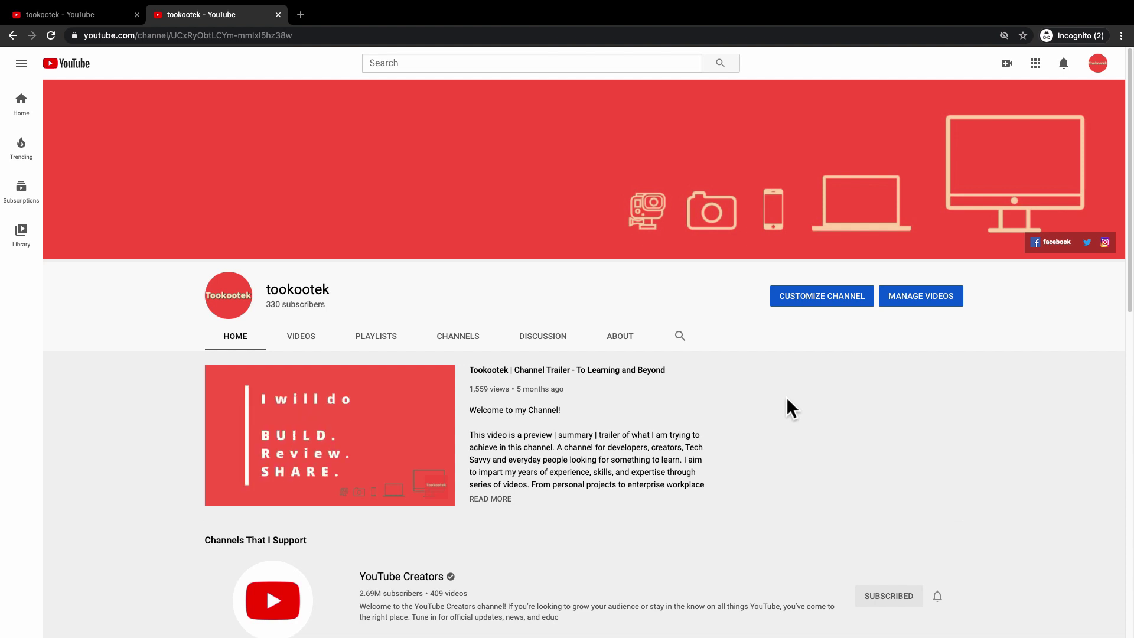
scroll(787, 408, down, 5)
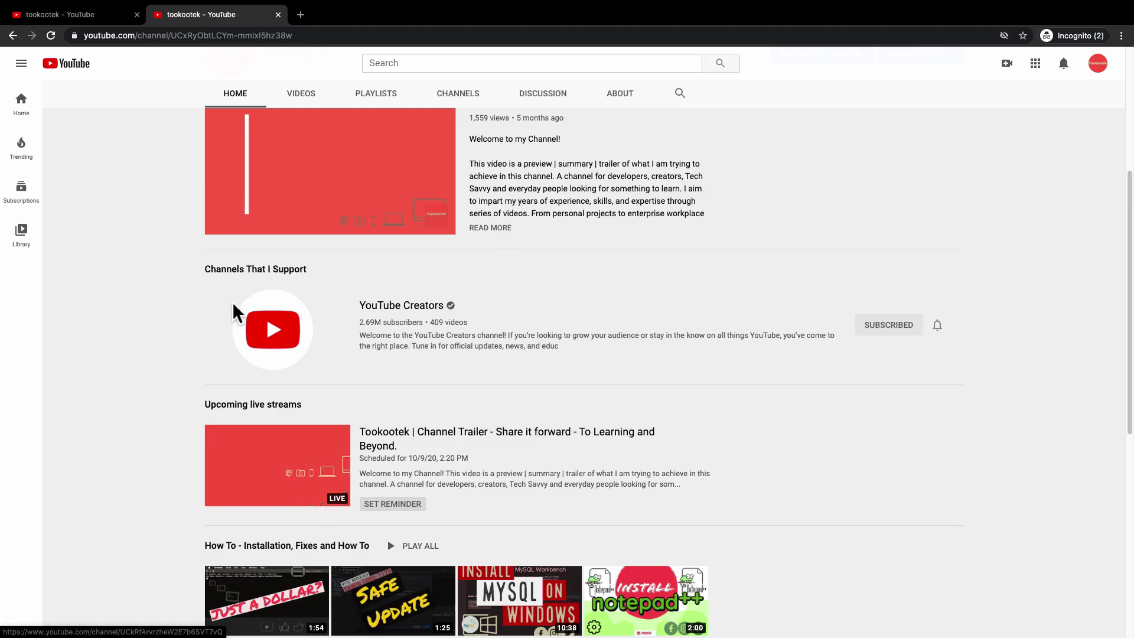
scroll(688, 384, down, 1)
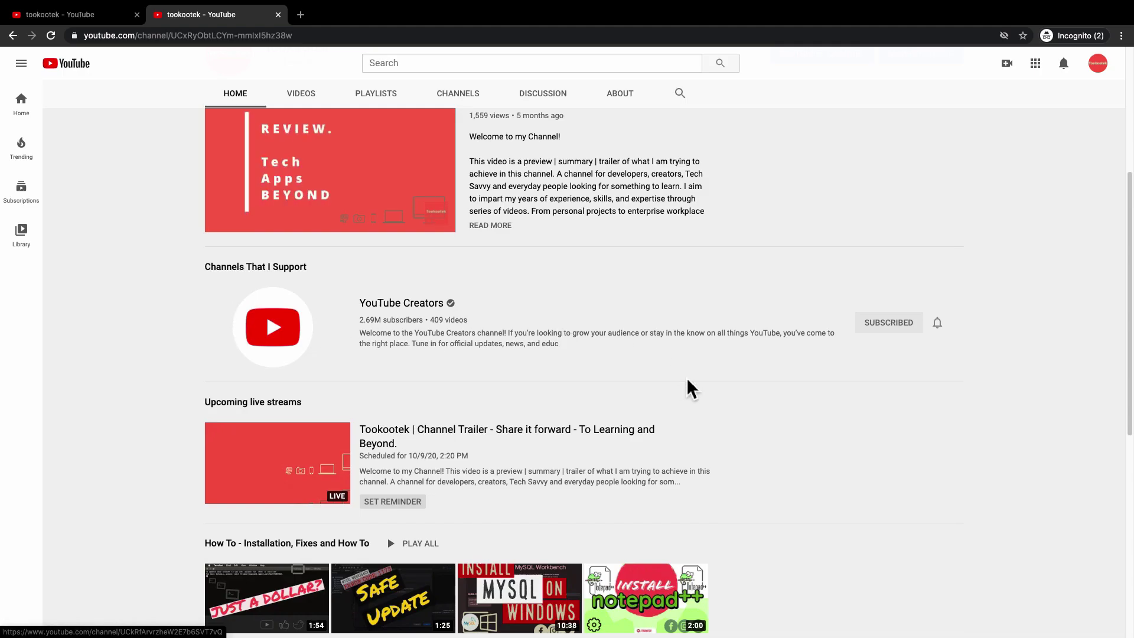
scroll(691, 387, down, 3)
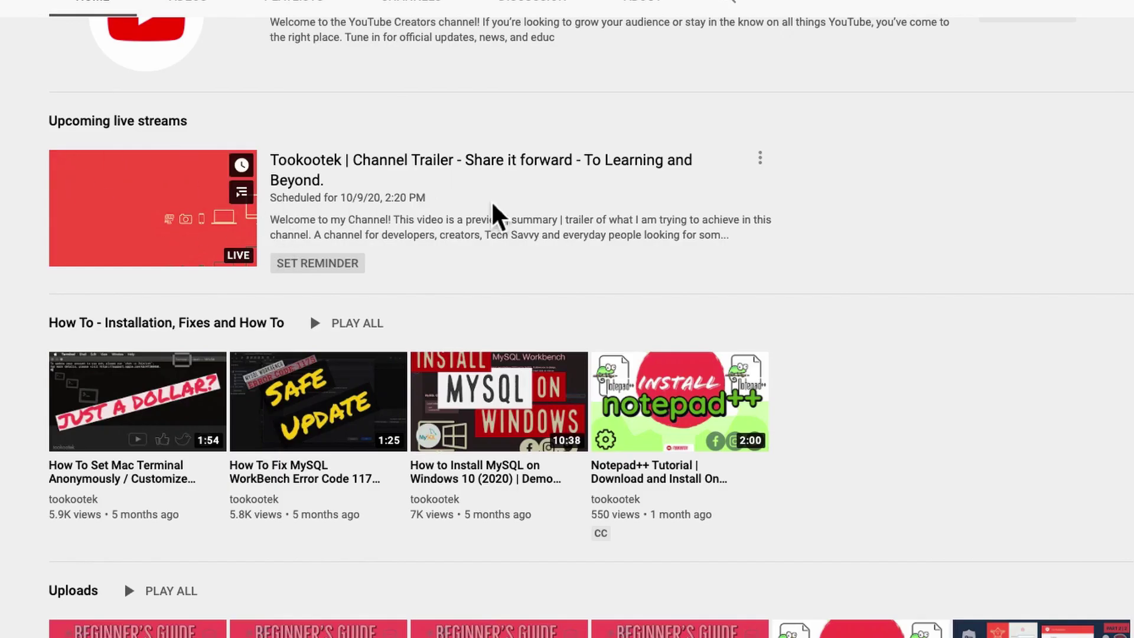
scroll(494, 203, up, 1)
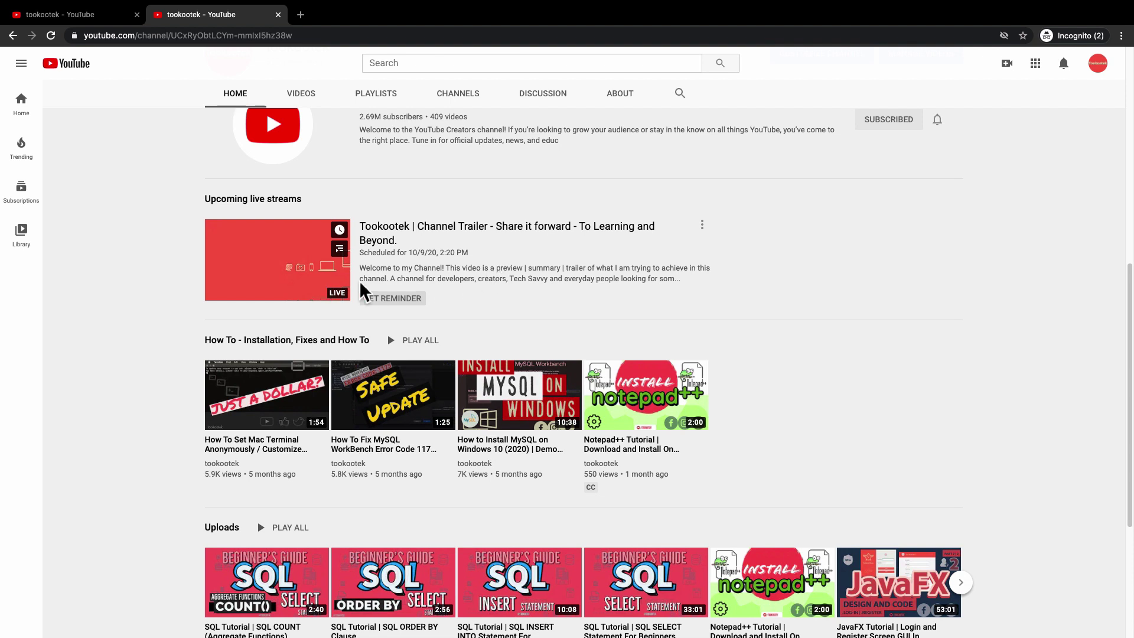
scroll(480, 372, down, 1)
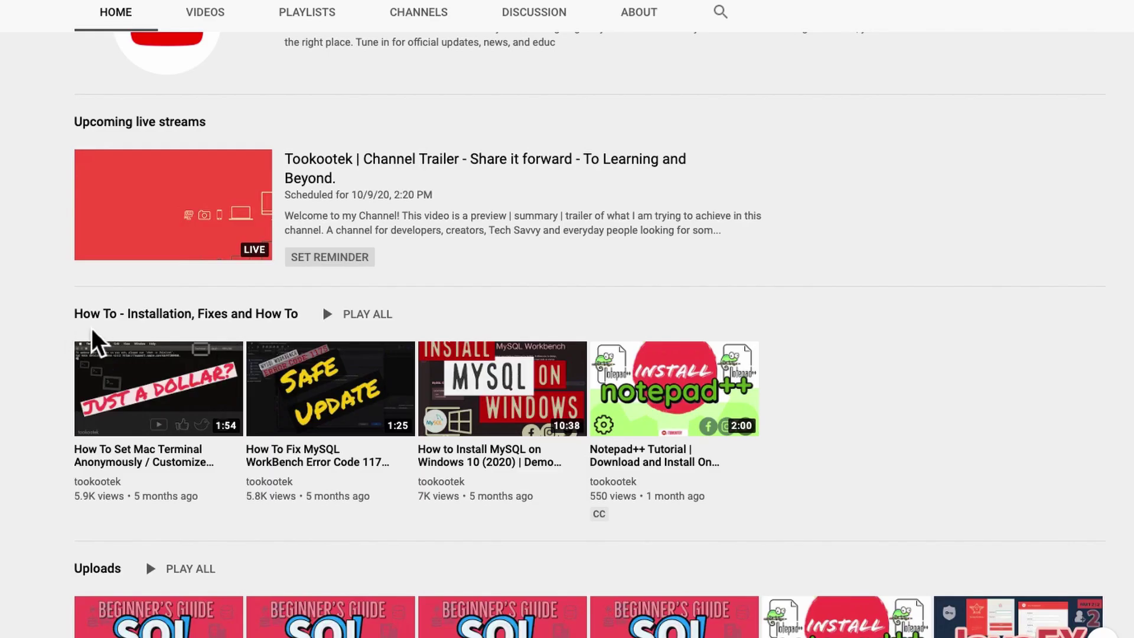
scroll(285, 421, down, 5)
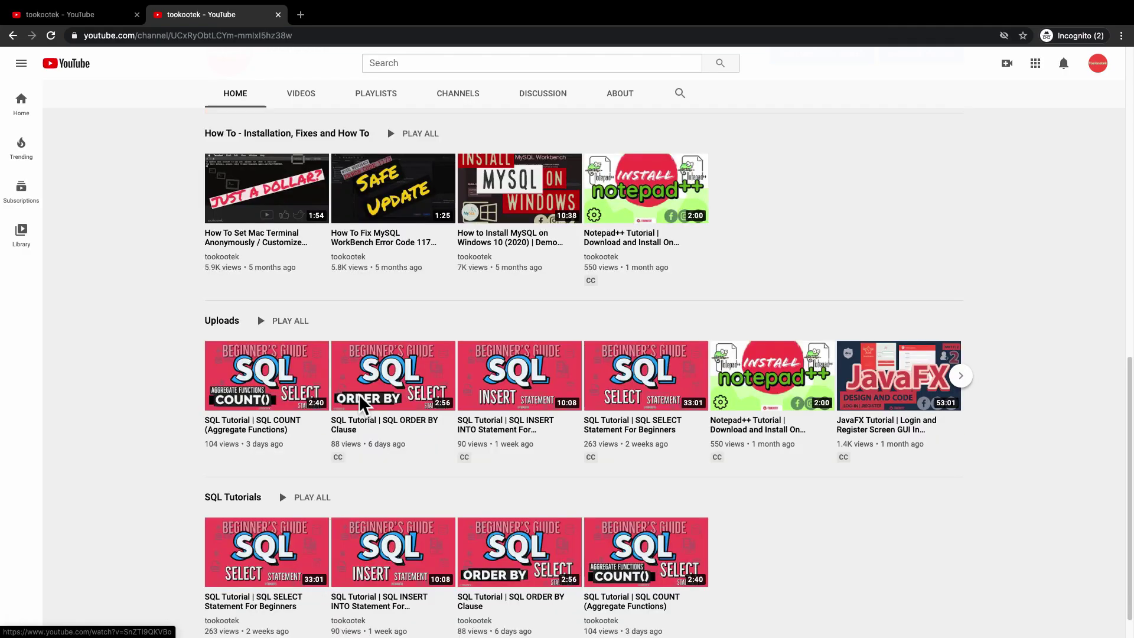